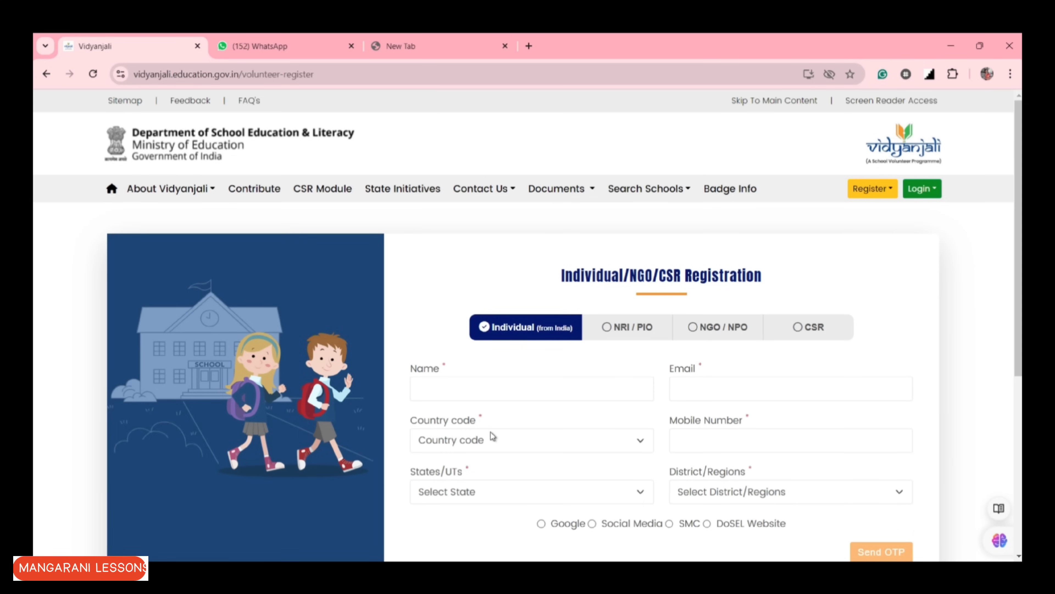
Step: Set the state to Andhra Pradesh and choose a district in the individual registration form, and request the OTP
key(Down)
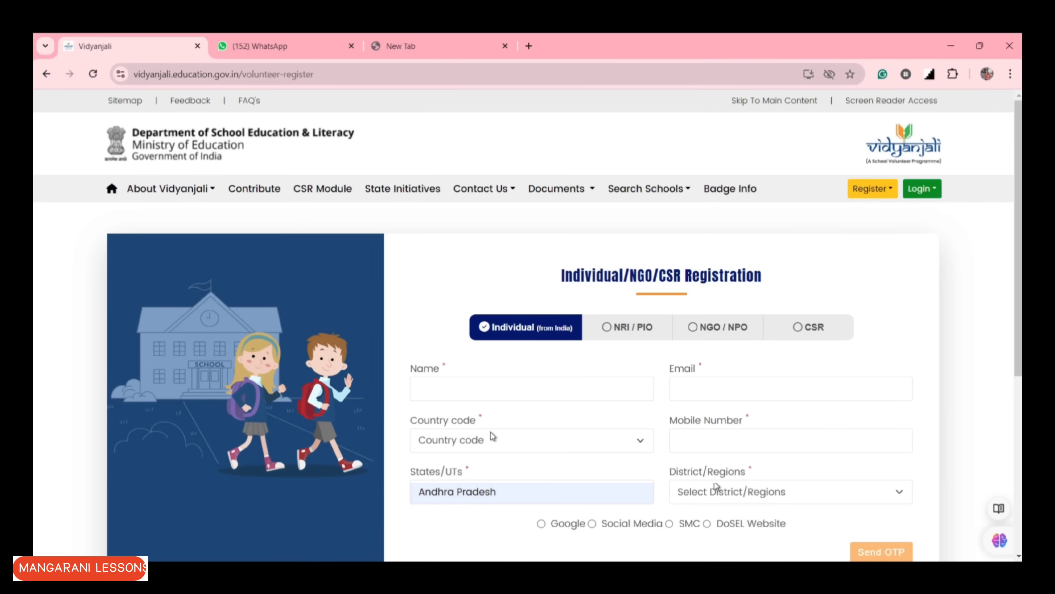
click(717, 493)
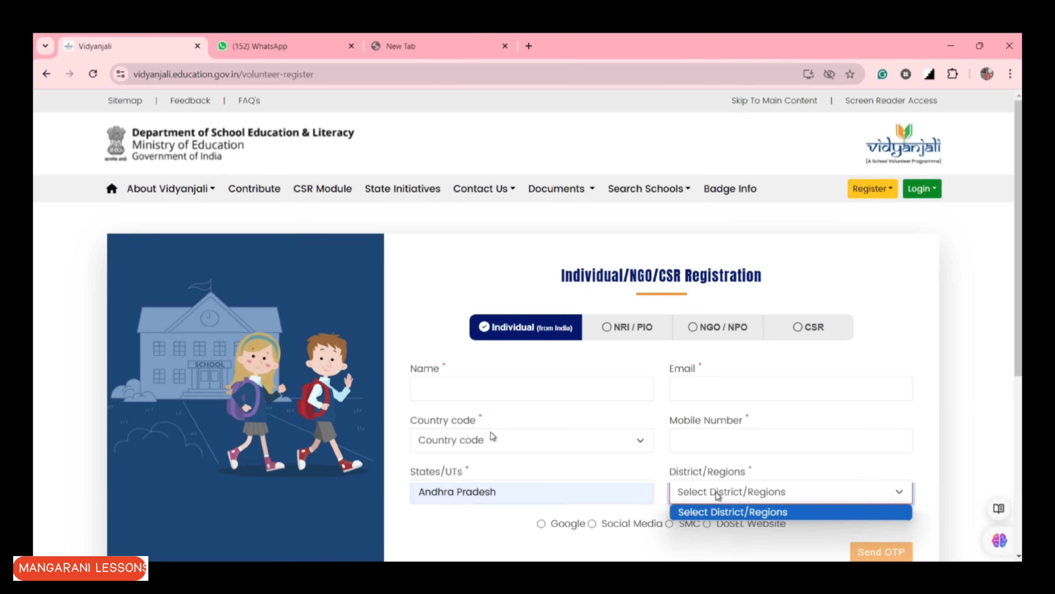
click(787, 496)
click(535, 501)
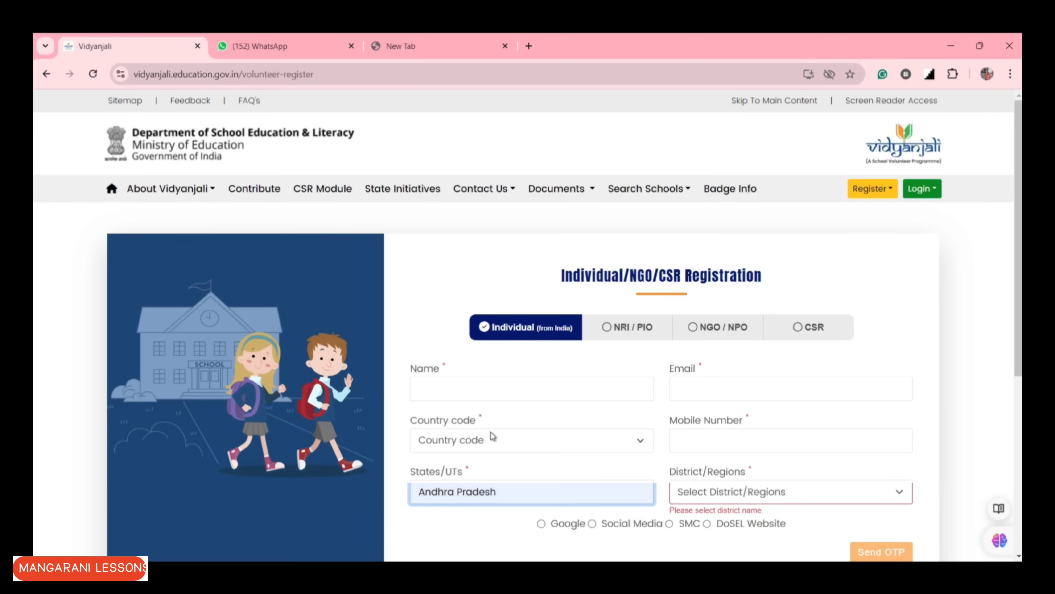
click(767, 494)
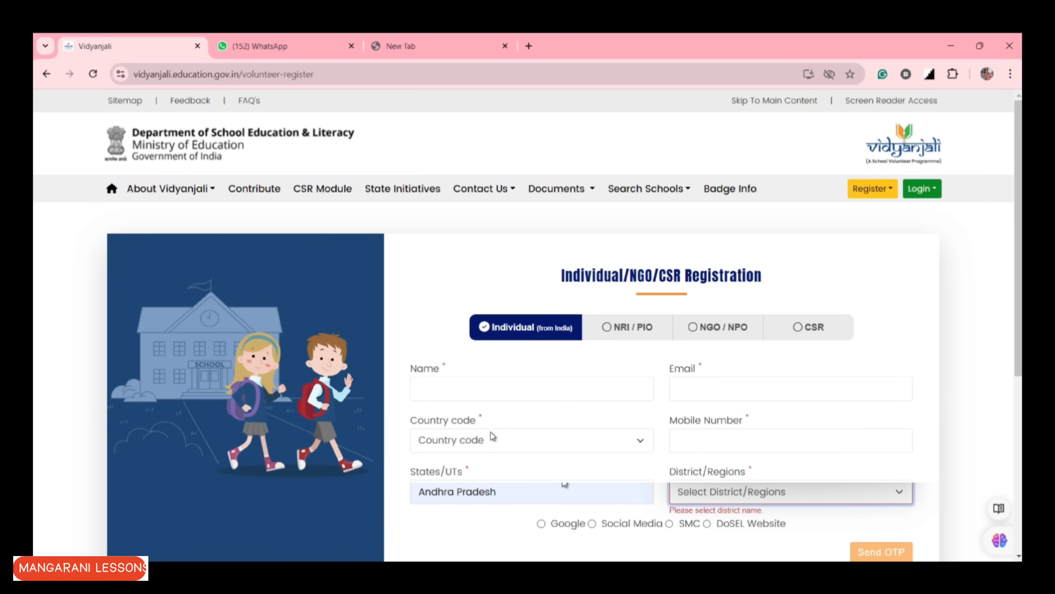
click(514, 496)
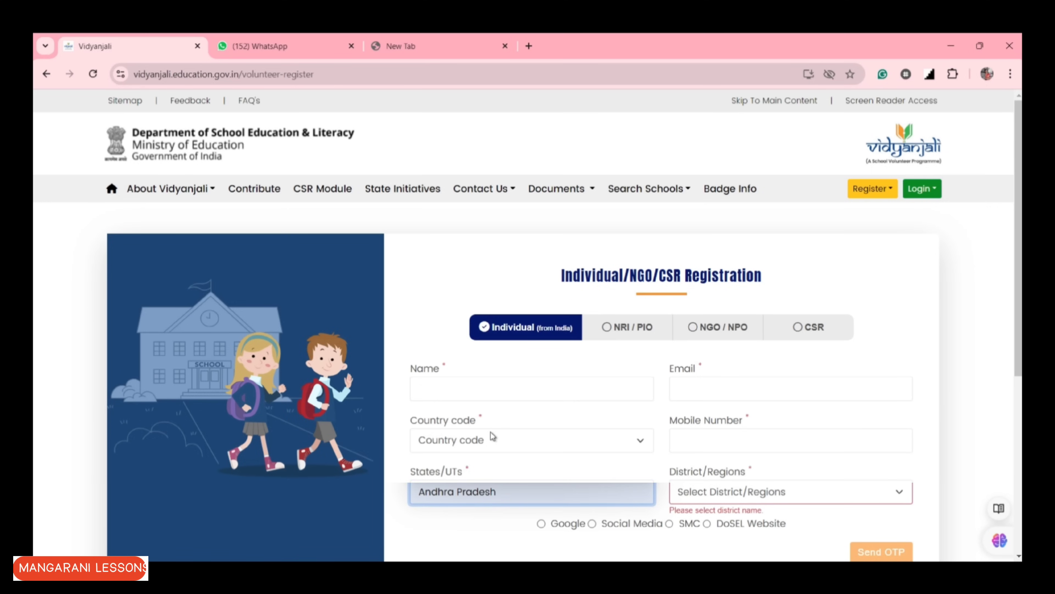
click(853, 500)
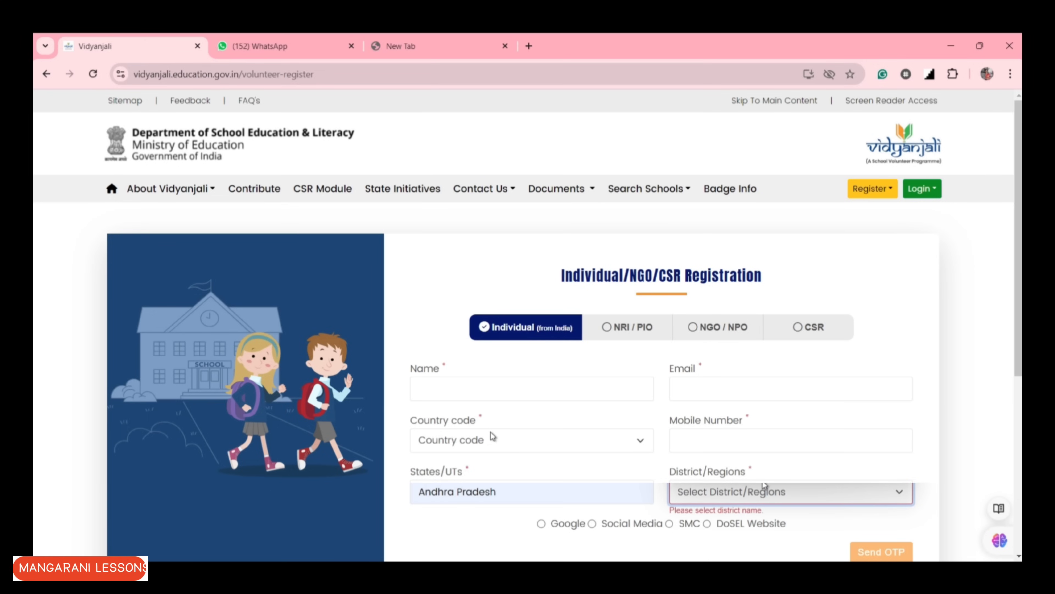
click(720, 486)
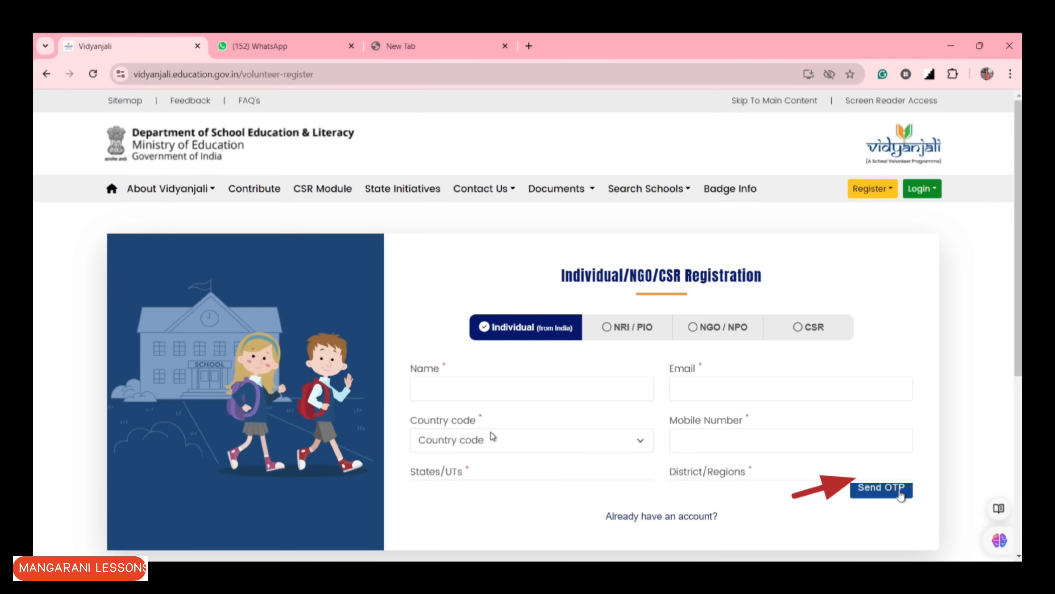
click(880, 489)
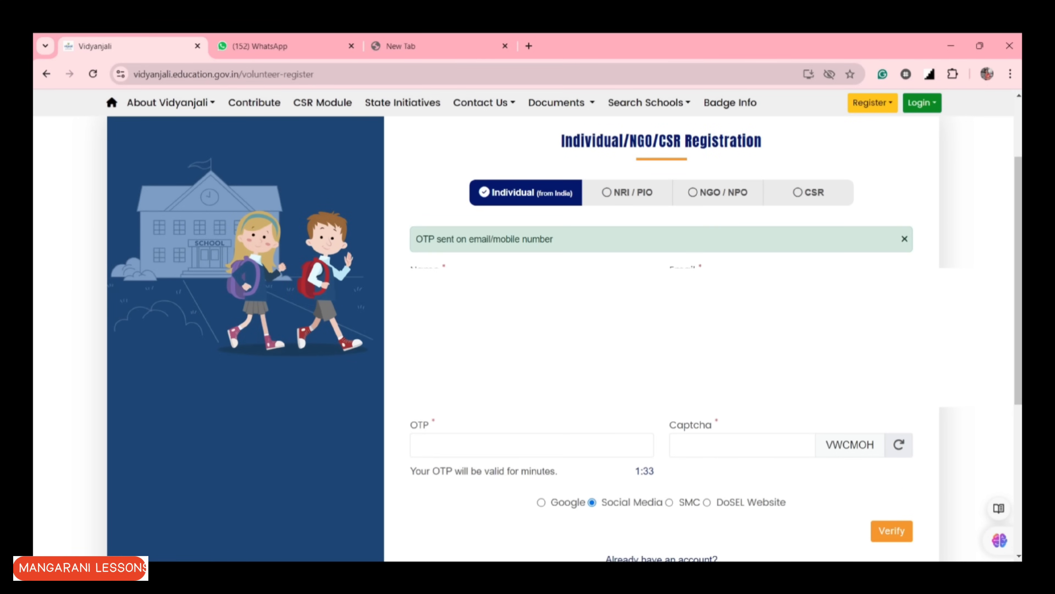
Step: Enter the received OTP and the displayed captcha in the registration form, and verify them to complete the registration
click(545, 447)
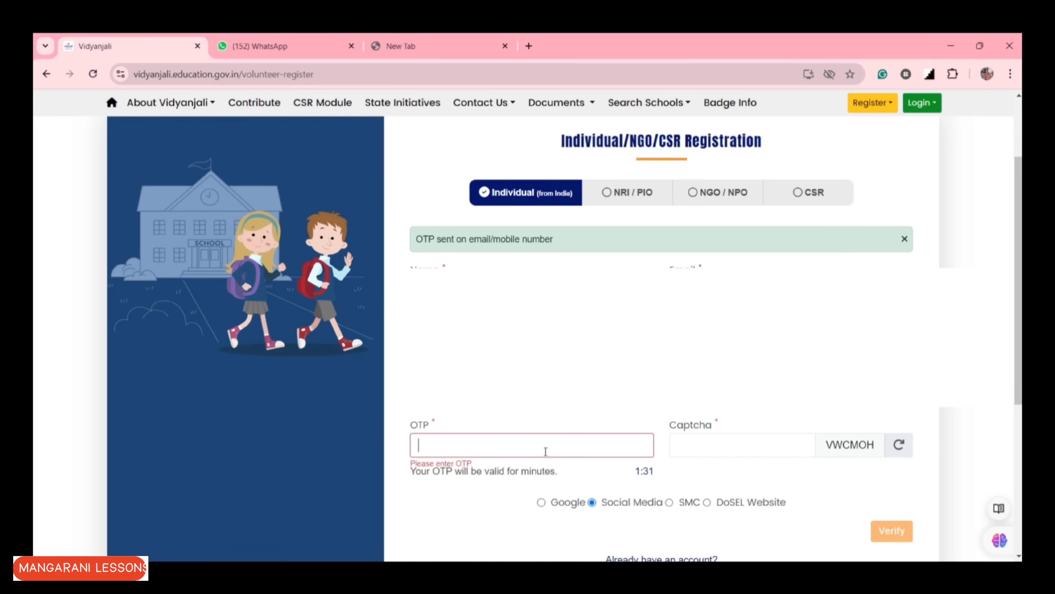
text(••••••)
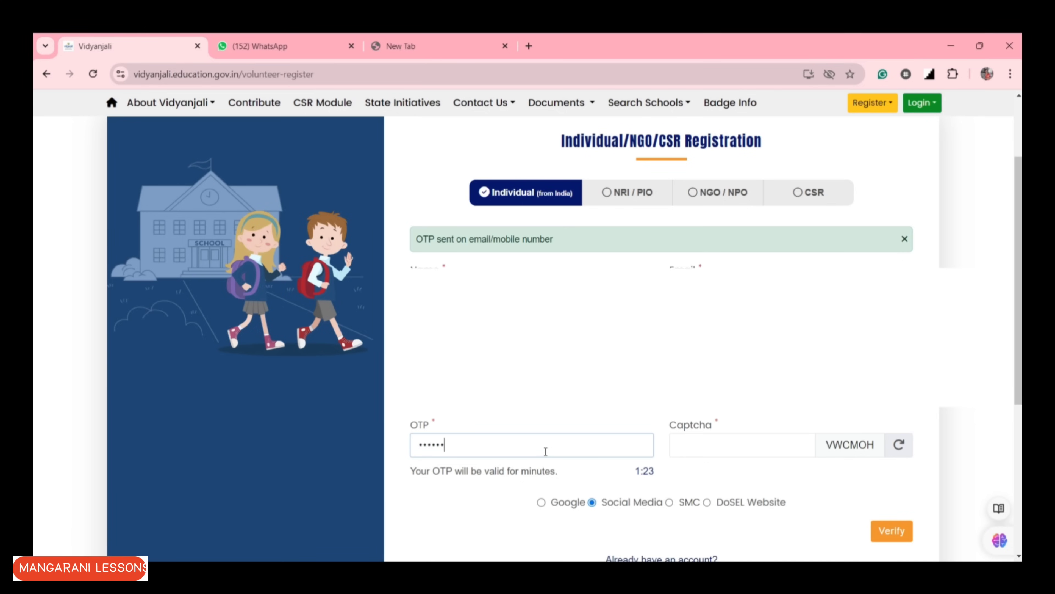
click(685, 438)
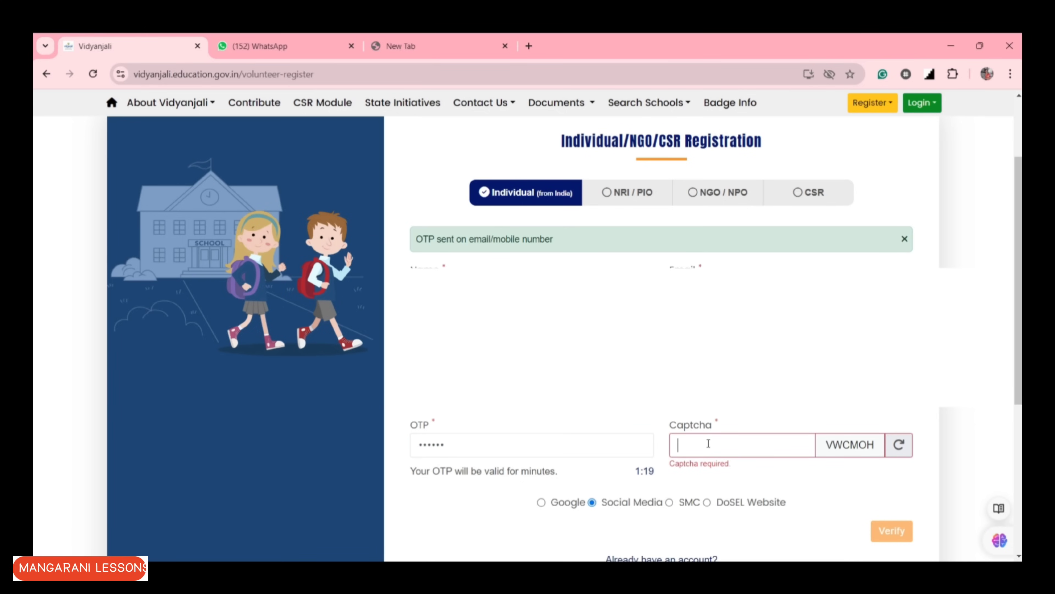
text(vwcm)
key(BackSpace)
key(BackSpace)
key(BackSpace)
key(BackSpace)
text(VWC)
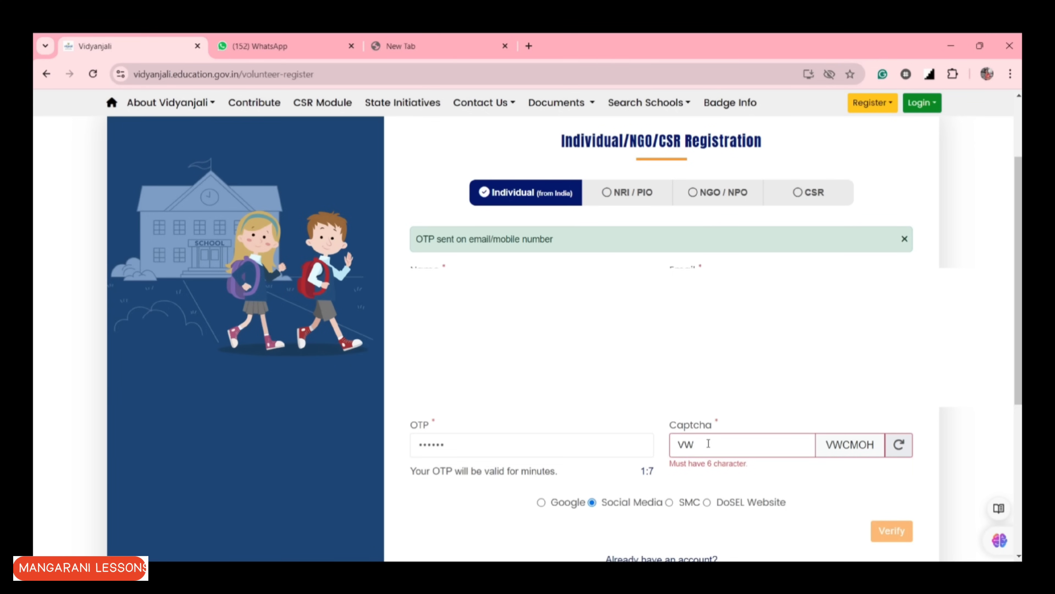
key(BackSpace)
text(CMOH)
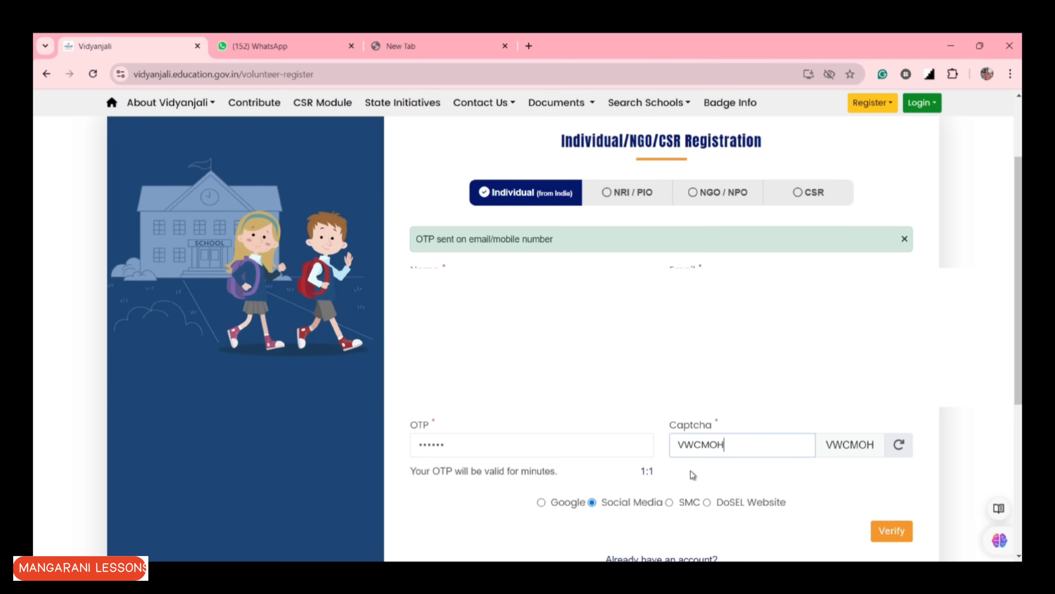
click(888, 531)
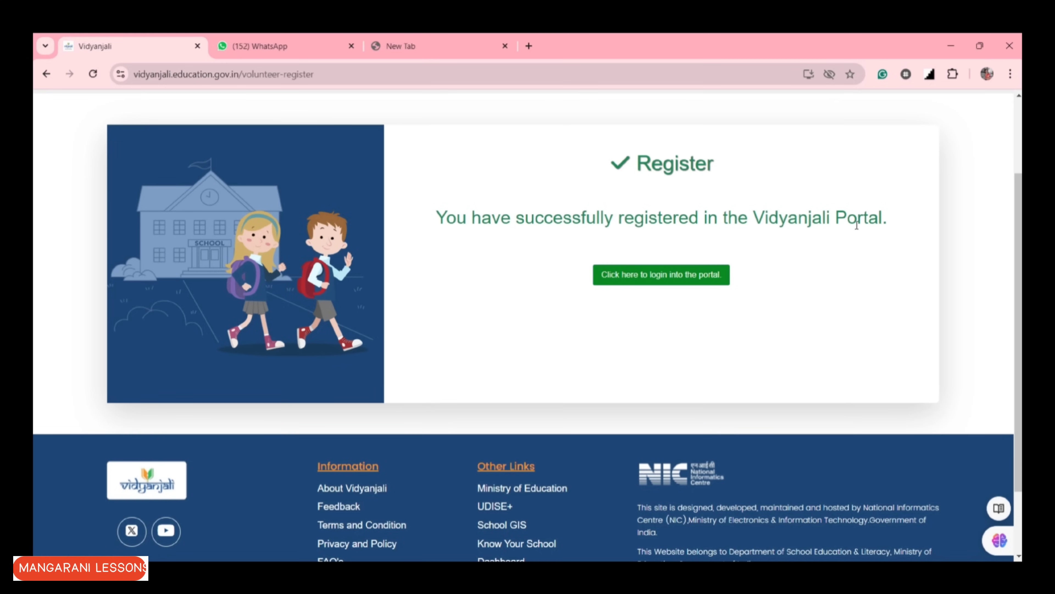
Step: Open the portal login page from the registration confirmation and look over its email, password and captcha fields
click(653, 277)
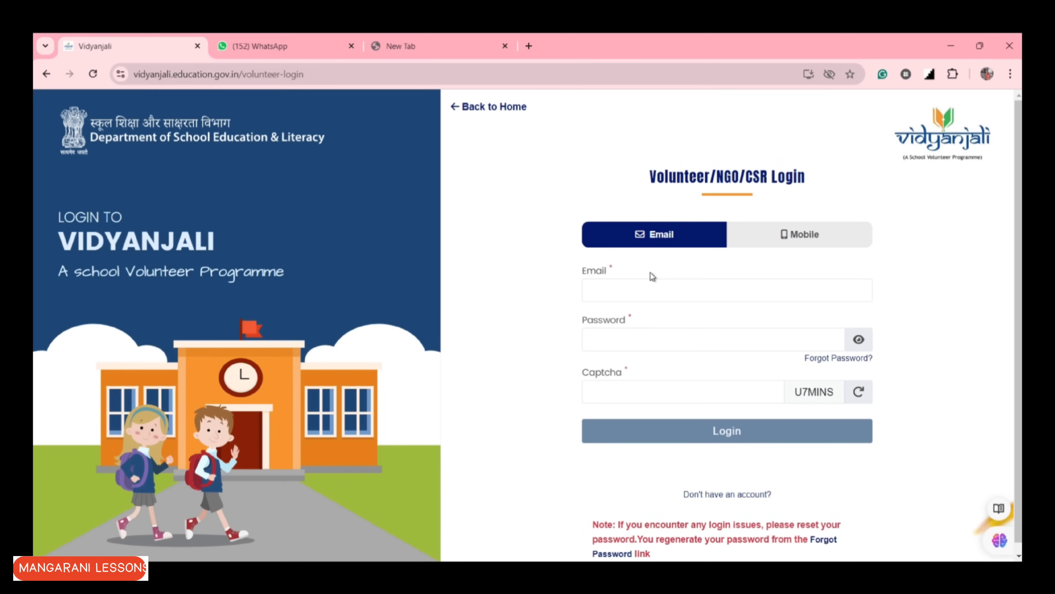
click(644, 293)
click(620, 344)
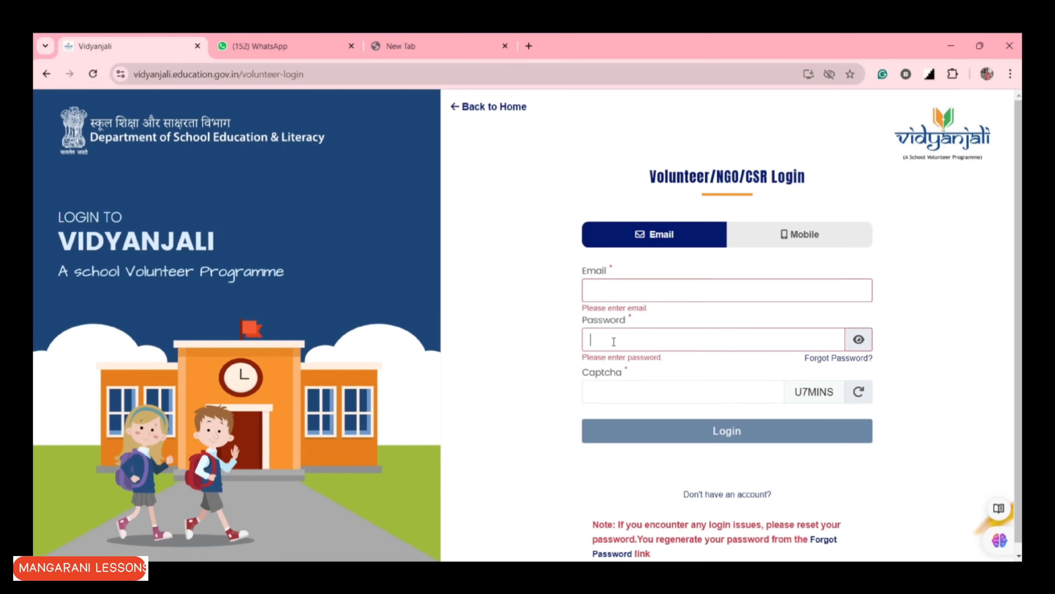
click(619, 398)
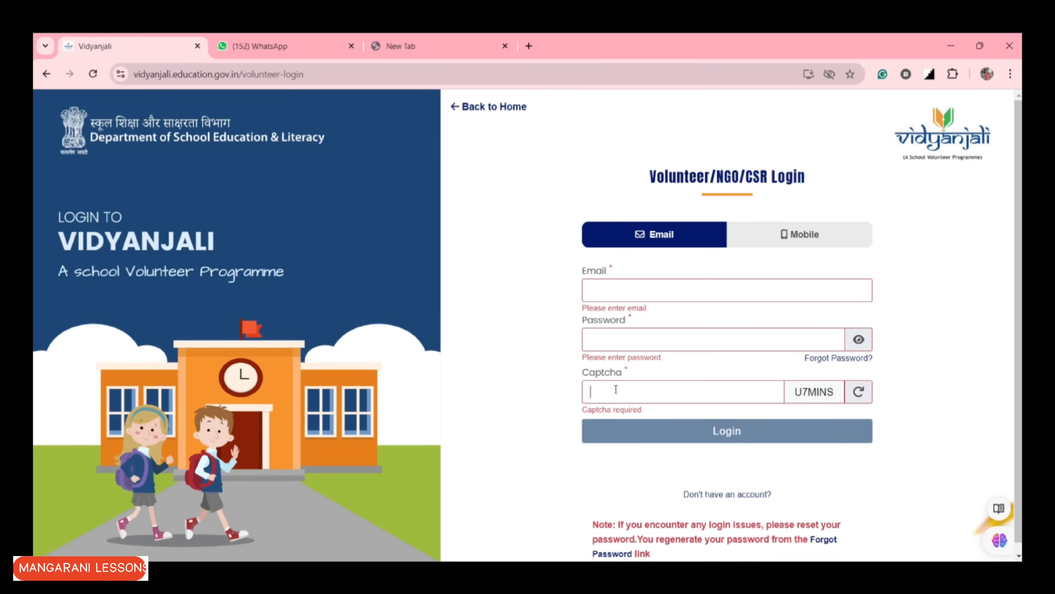
scroll(718, 486, down, 1)
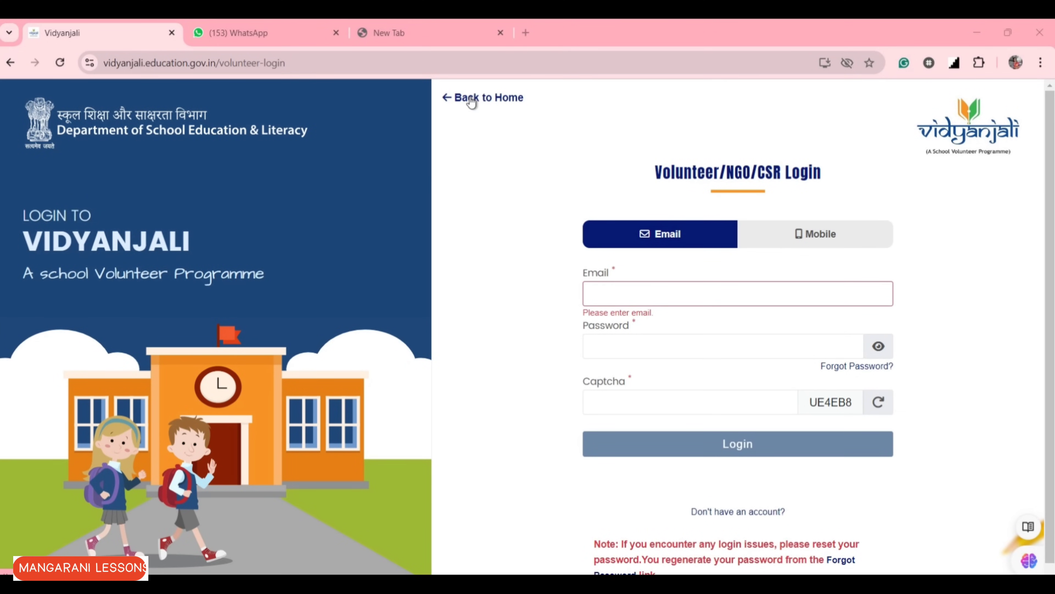
Step: Go back to the Vidyanjali home page and open the volunteer login page from there
click(472, 99)
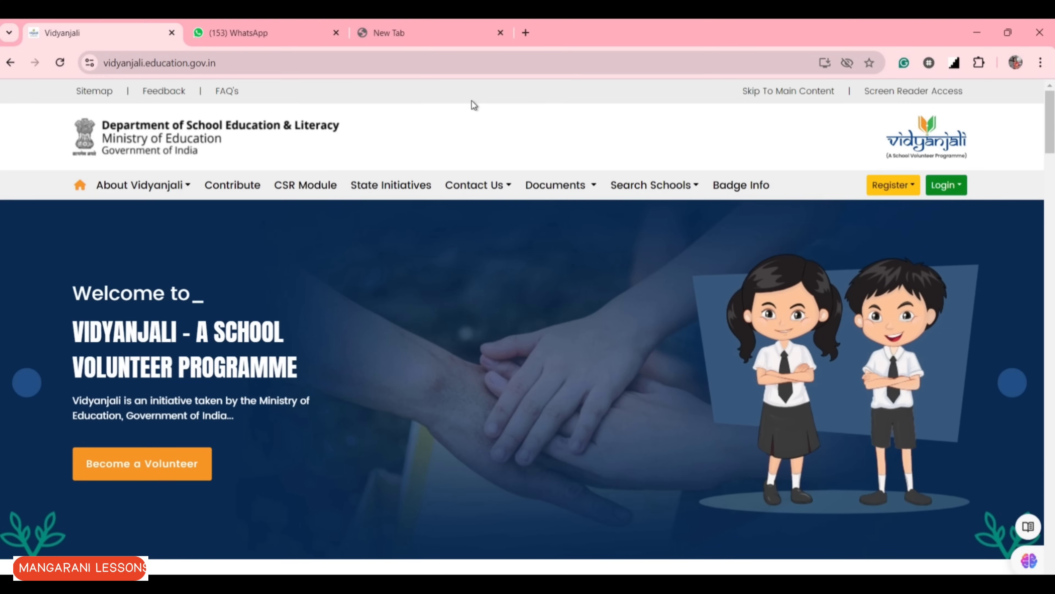
click(946, 187)
click(852, 241)
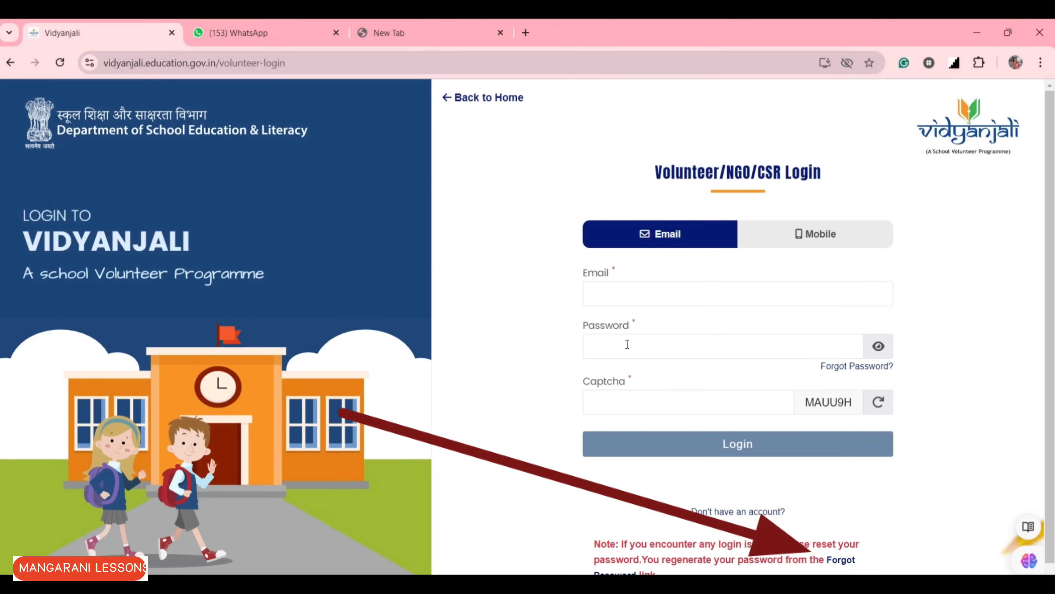
Step: Request a password reset with the account email and captcha, and submit the OTP received for it
click(840, 558)
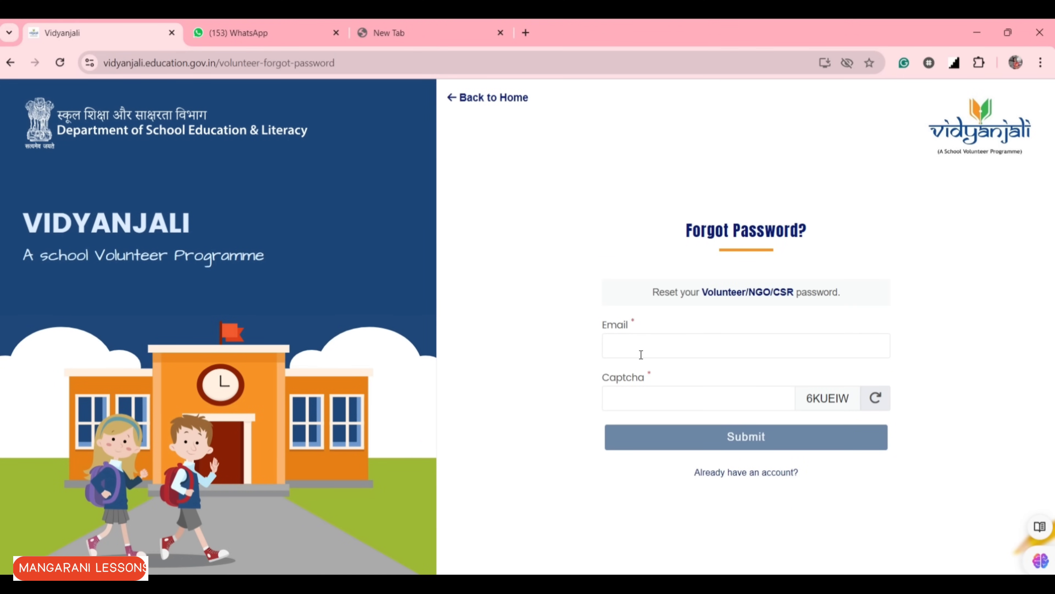
click(638, 346)
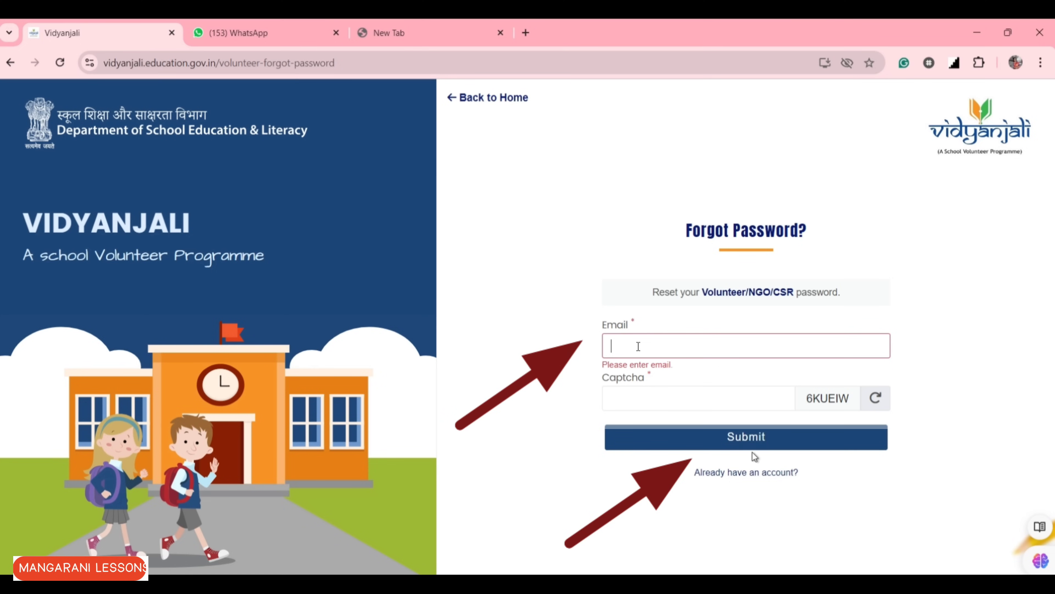
click(752, 440)
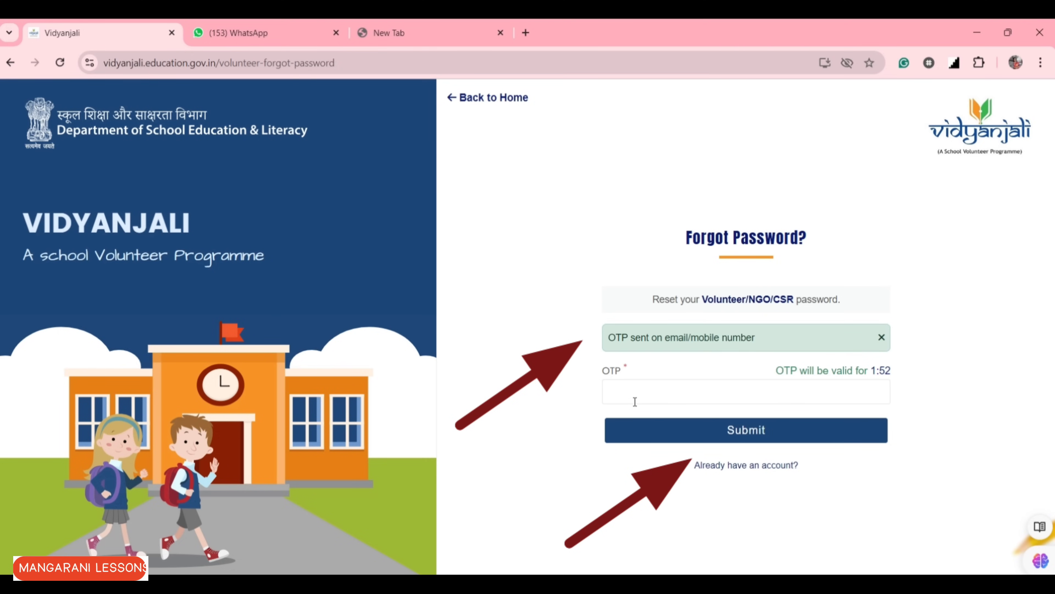
click(628, 390)
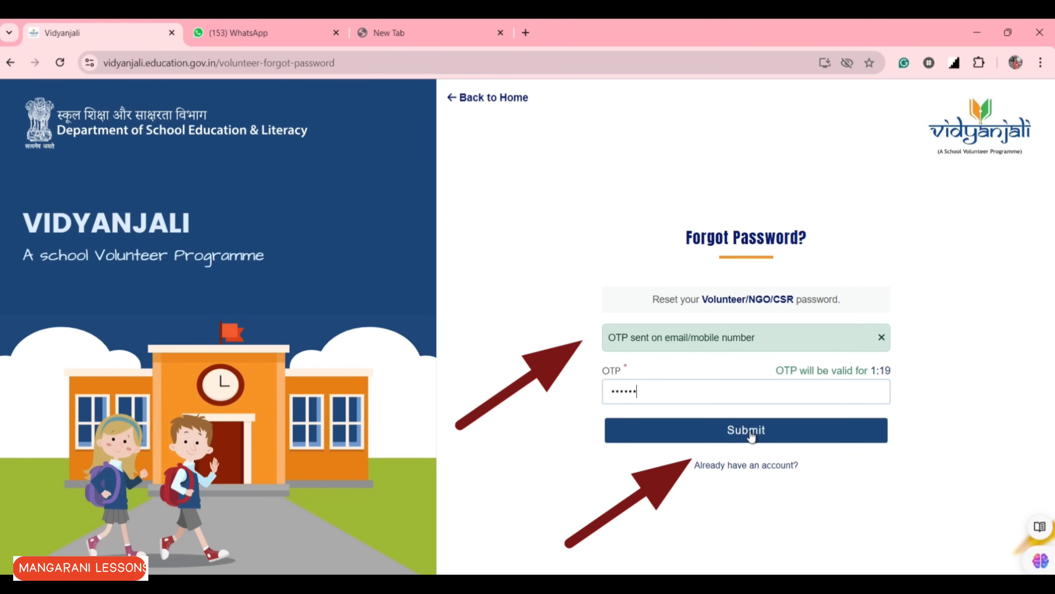
click(751, 435)
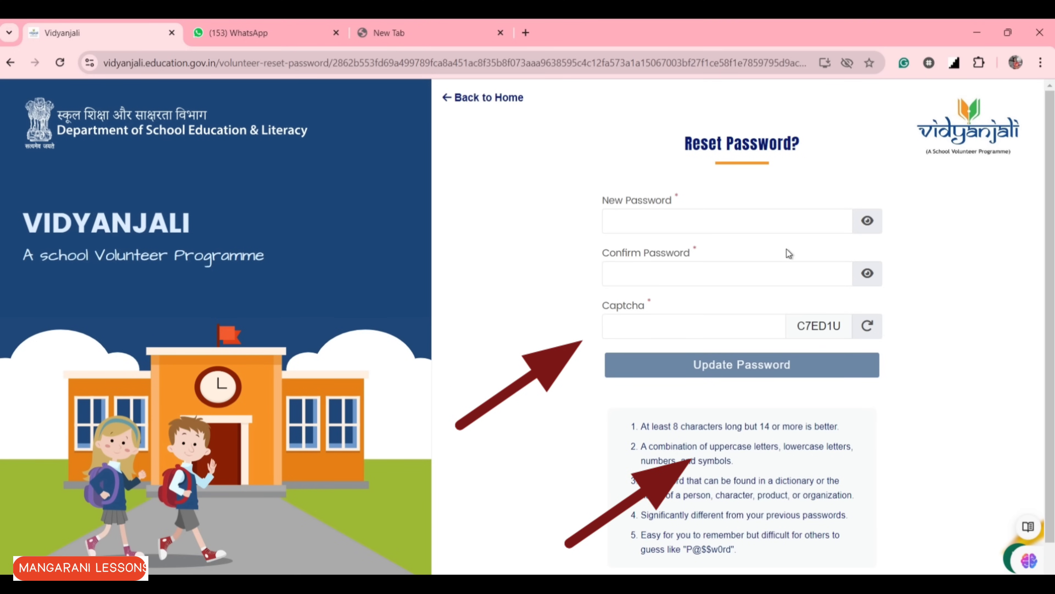
Step: Enter and confirm a new account password, fill in the displayed captcha, and update the password
click(681, 216)
click(631, 271)
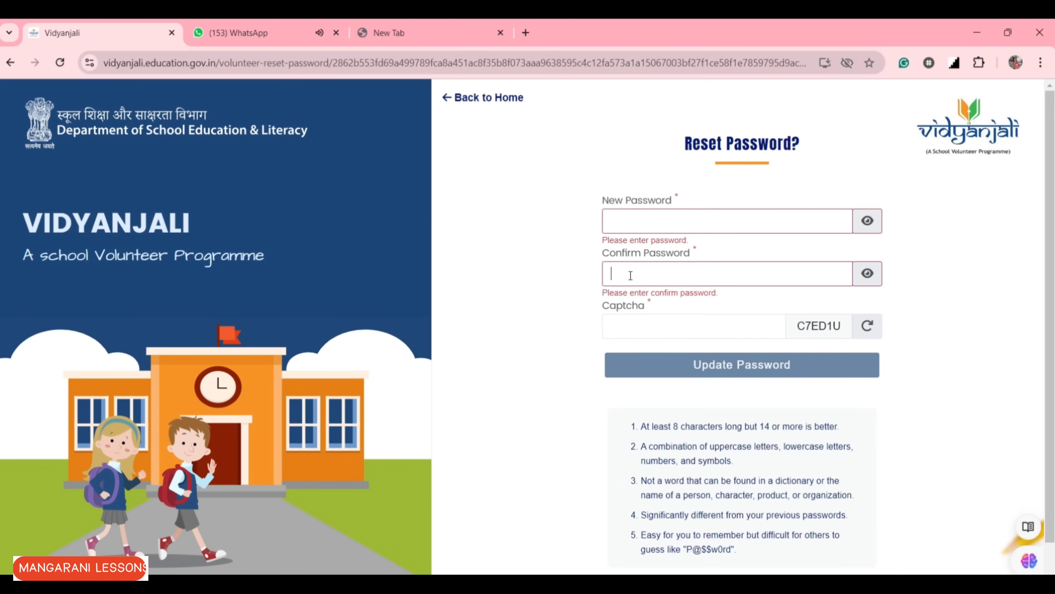
click(631, 324)
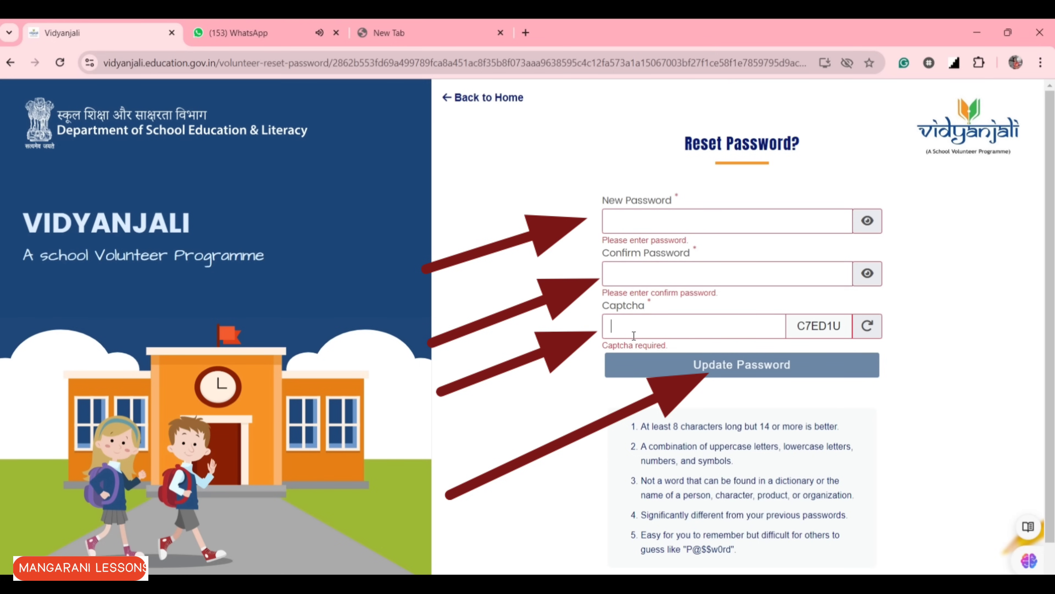
text(C7ED1U)
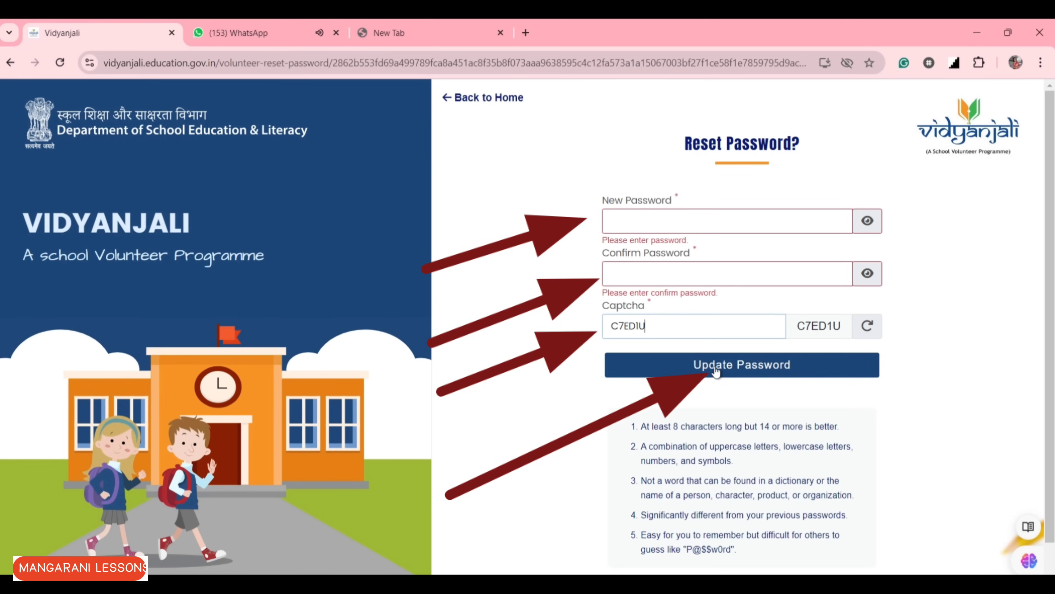
click(731, 368)
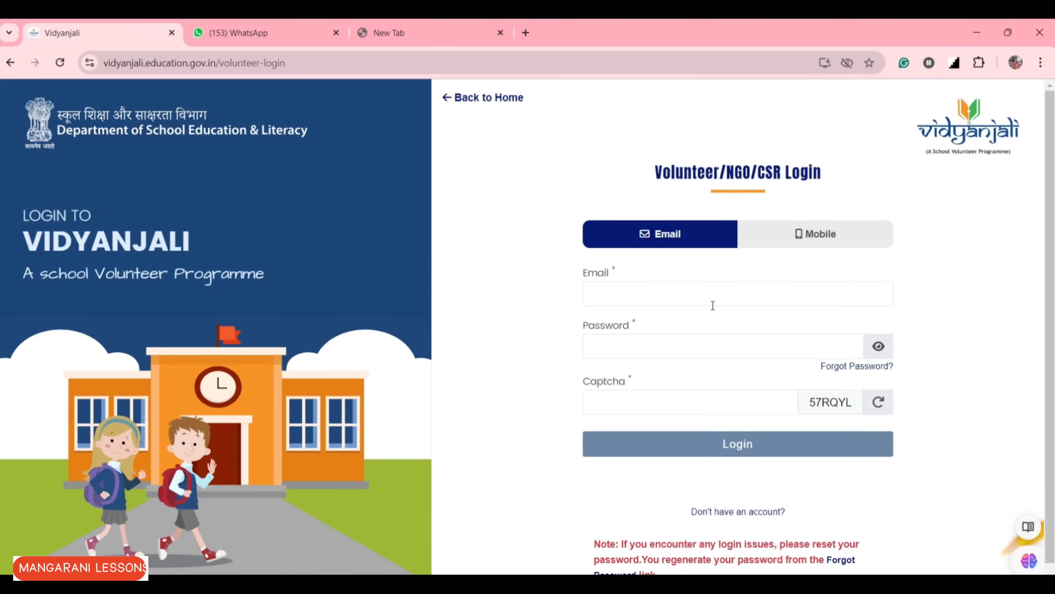
Step: Log in to the volunteer account with the registered email, the account password and the displayed captcha
click(637, 292)
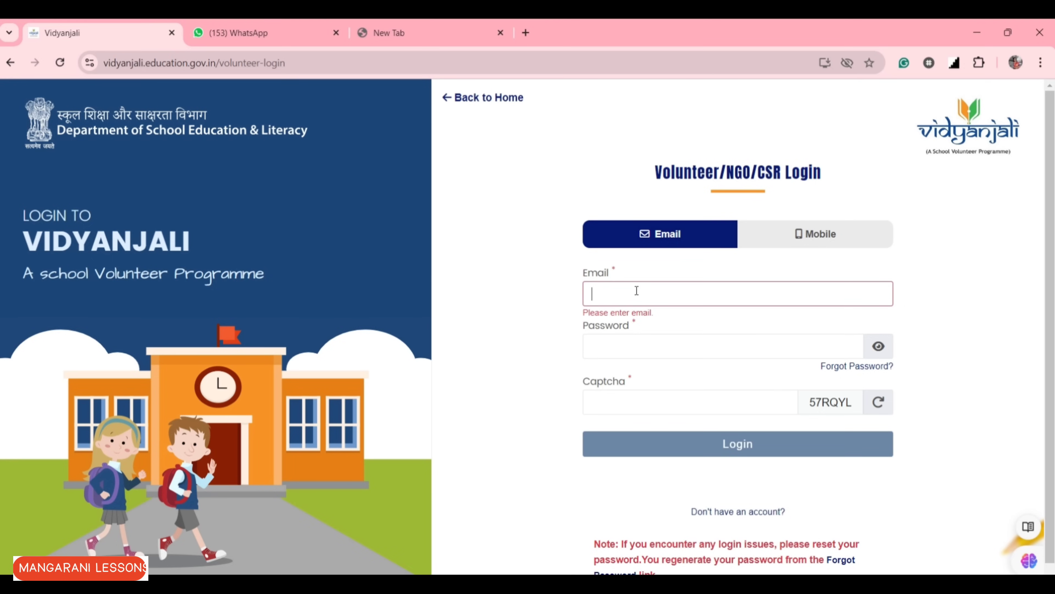
click(642, 405)
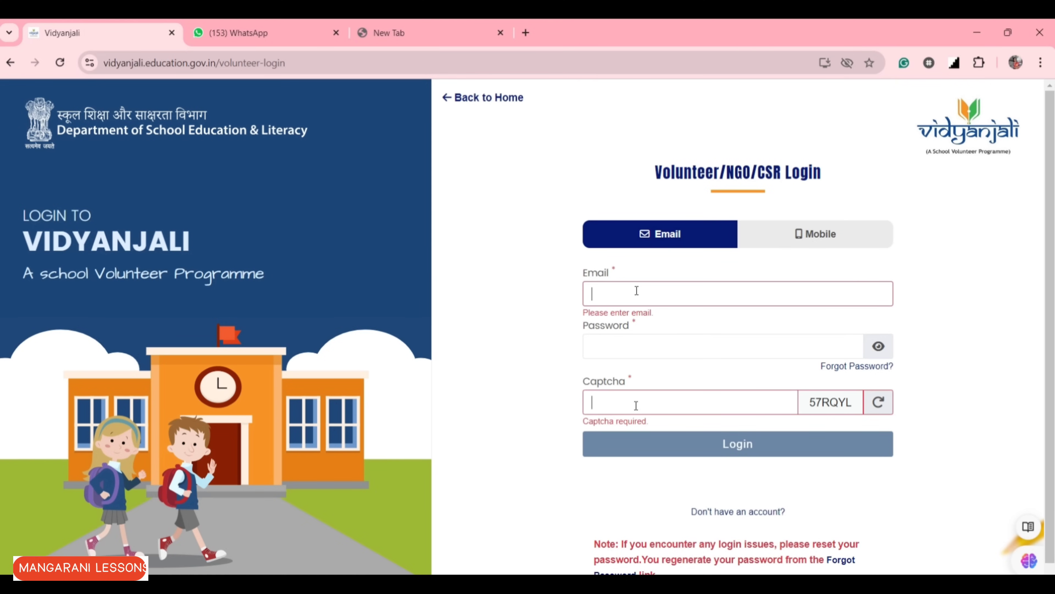
text(57RQYL)
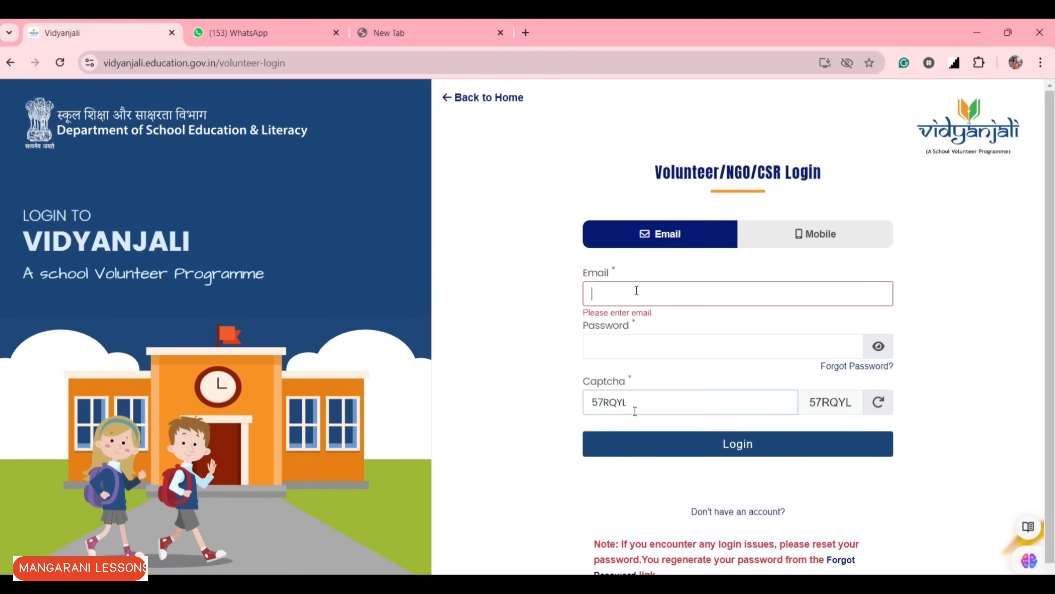
click(698, 451)
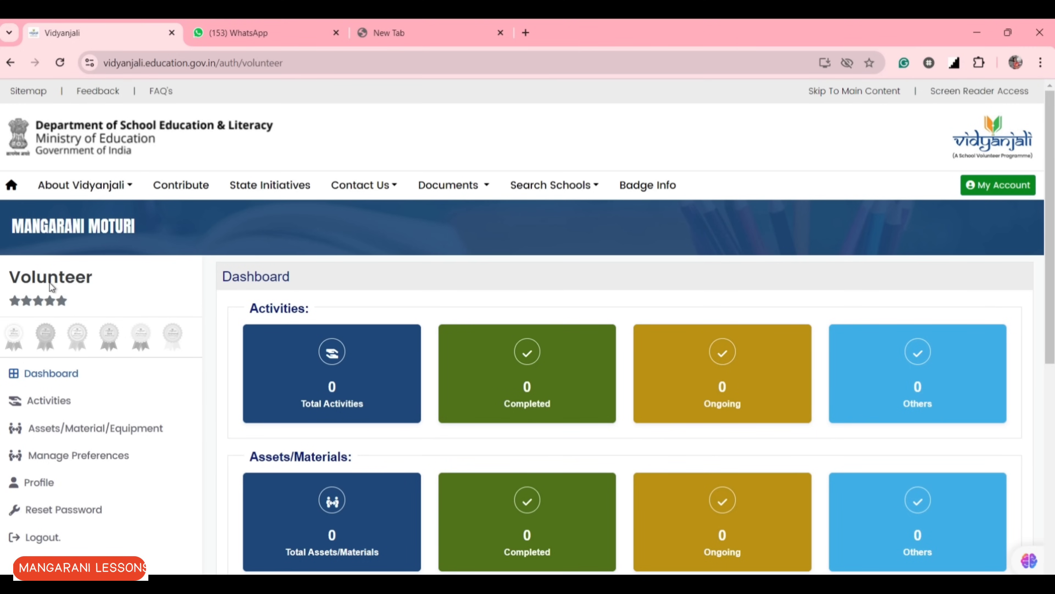
Step: Fill in the date of birth in the volunteer profile and save the profile update
scroll(83, 393, down, 1)
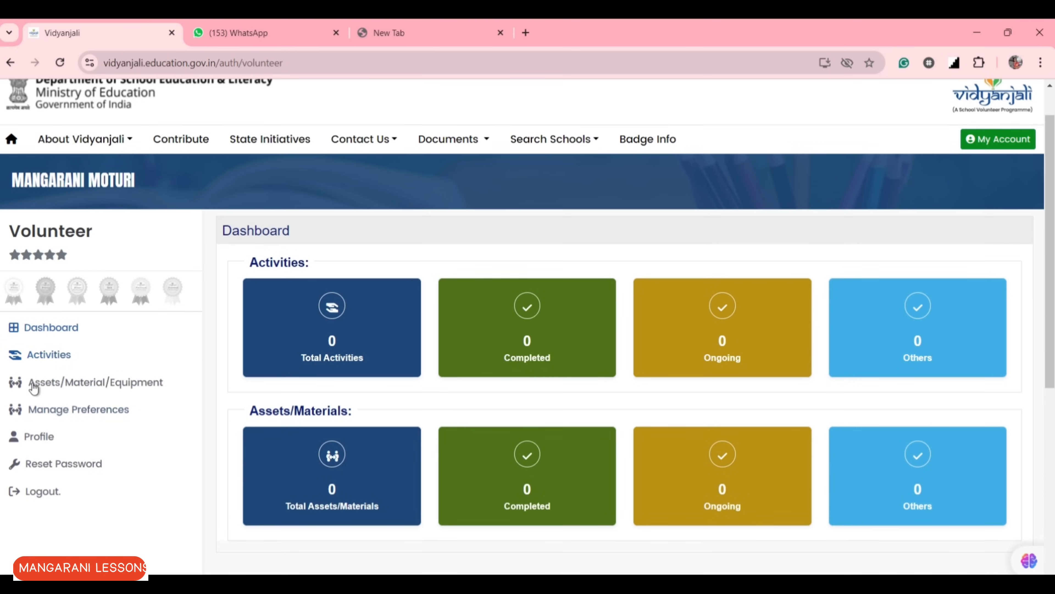
scroll(130, 372, down, 2)
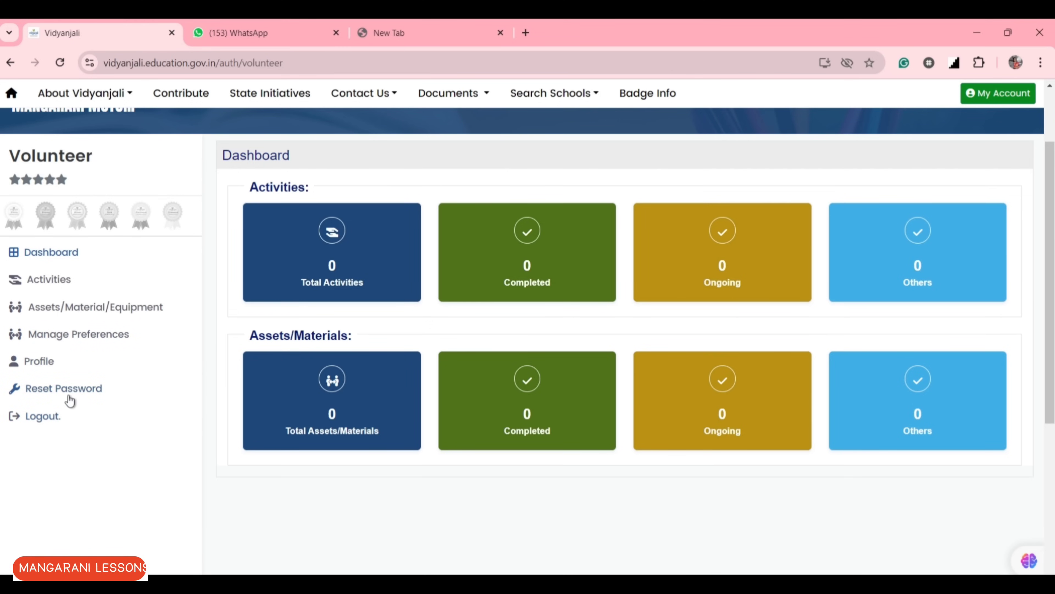
scroll(72, 398, up, 1)
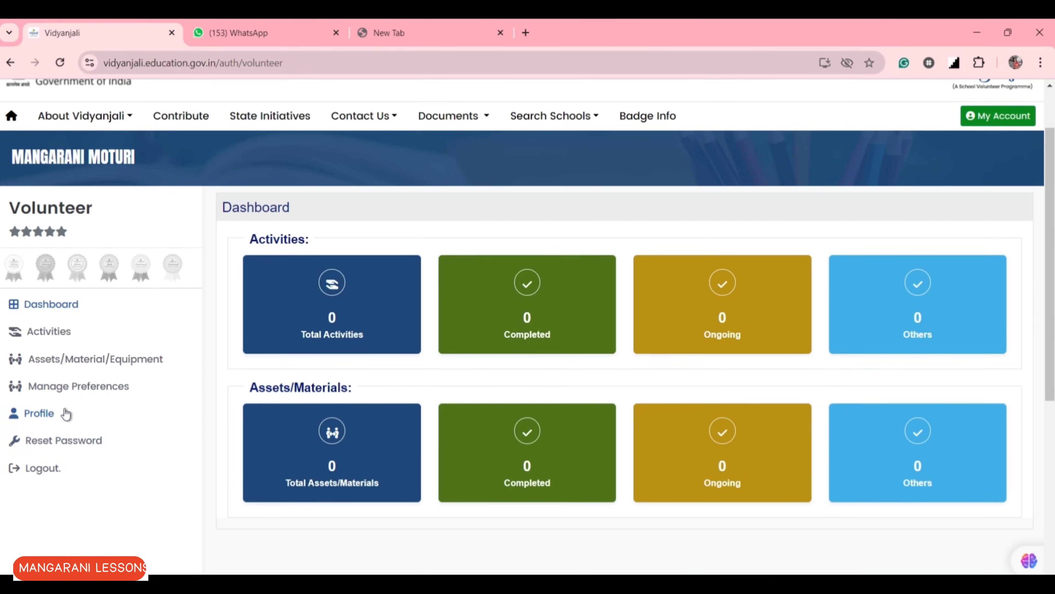
click(41, 419)
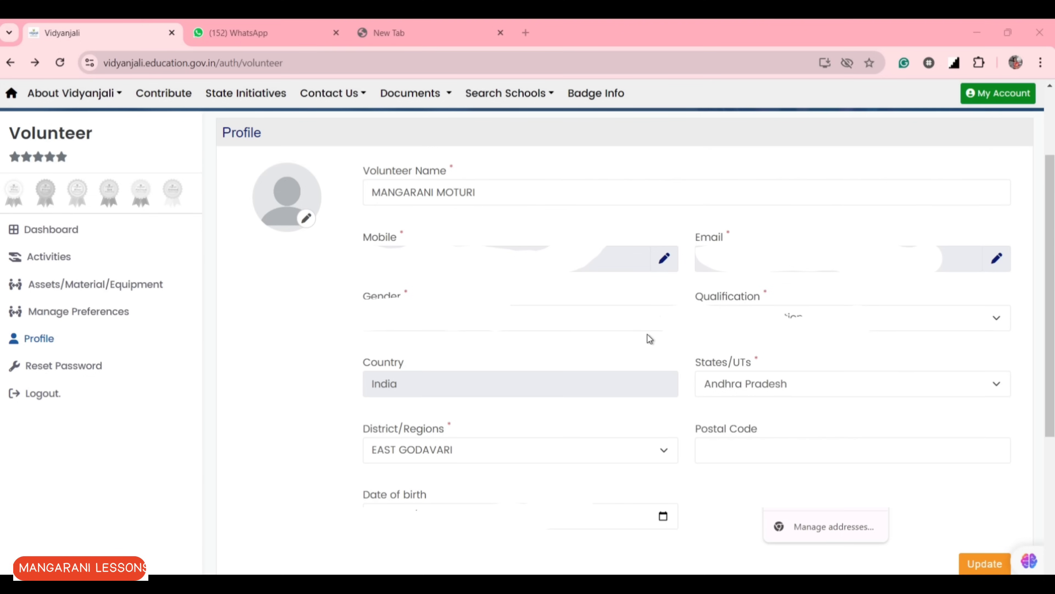
click(663, 516)
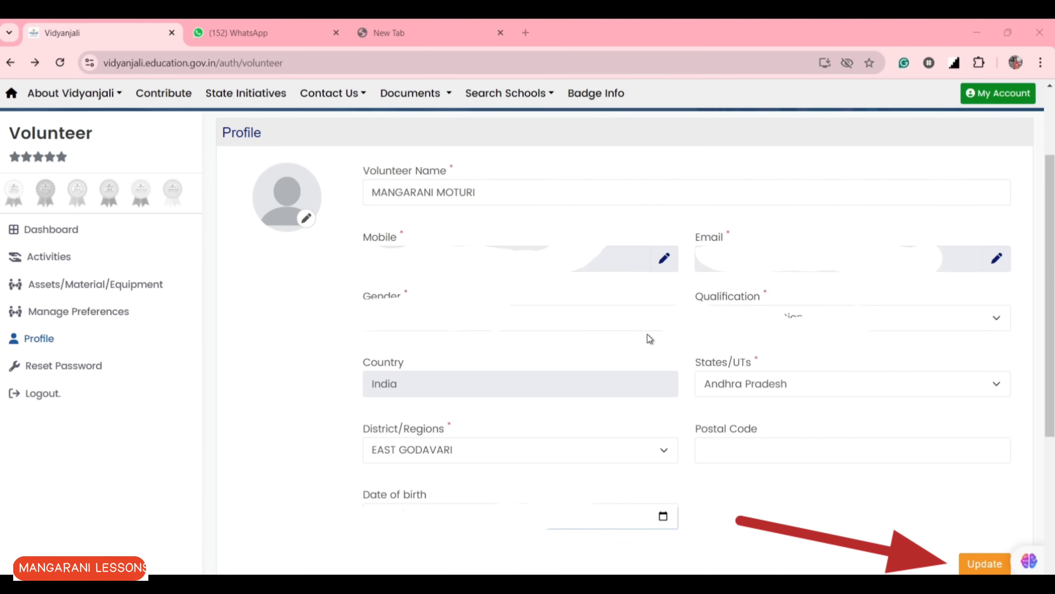
click(972, 565)
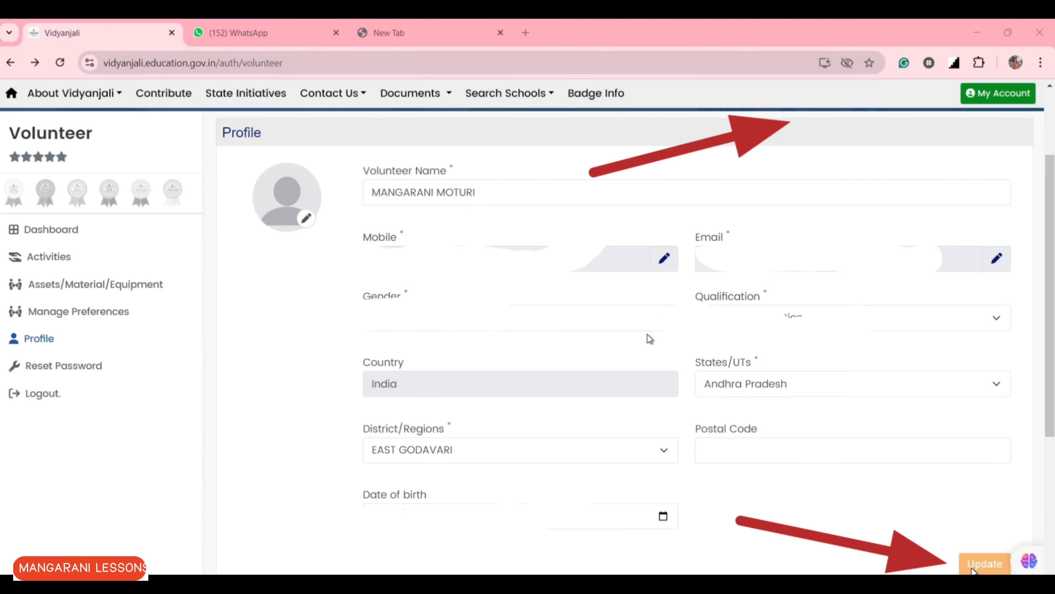